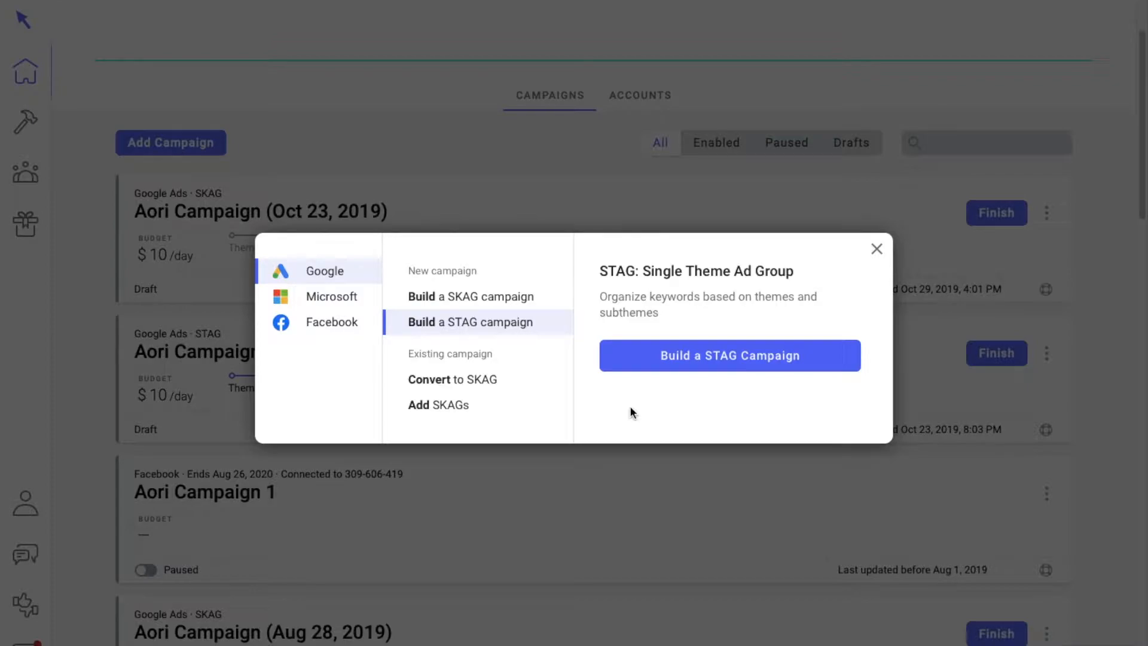
left_click(704, 357)
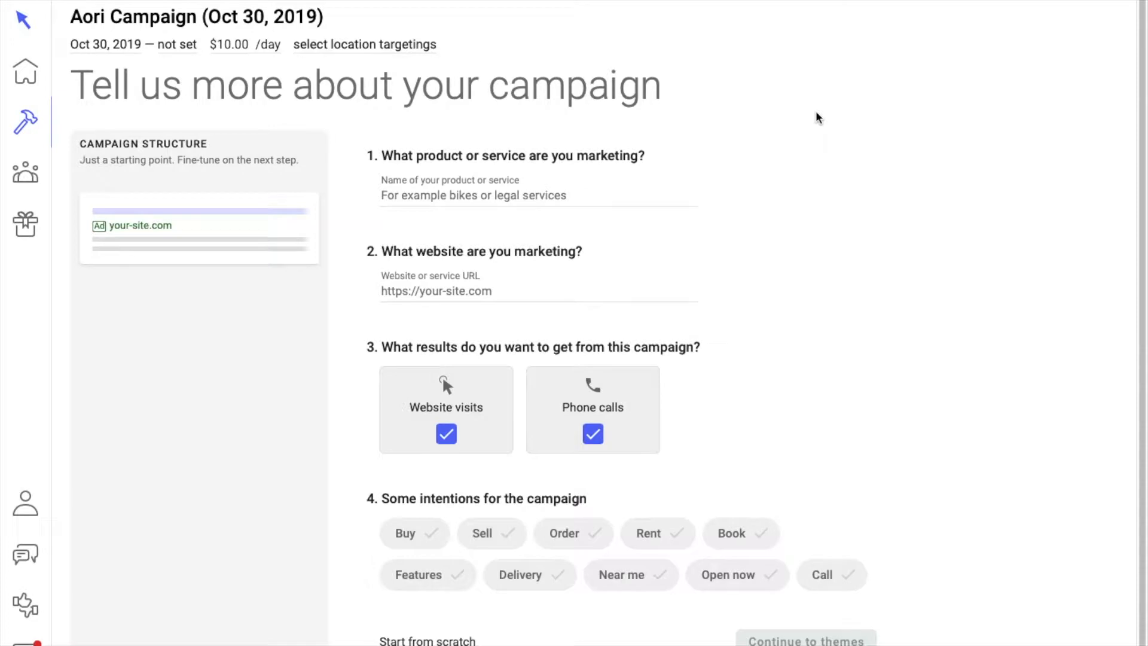
left_click(486, 204)
type("Of")
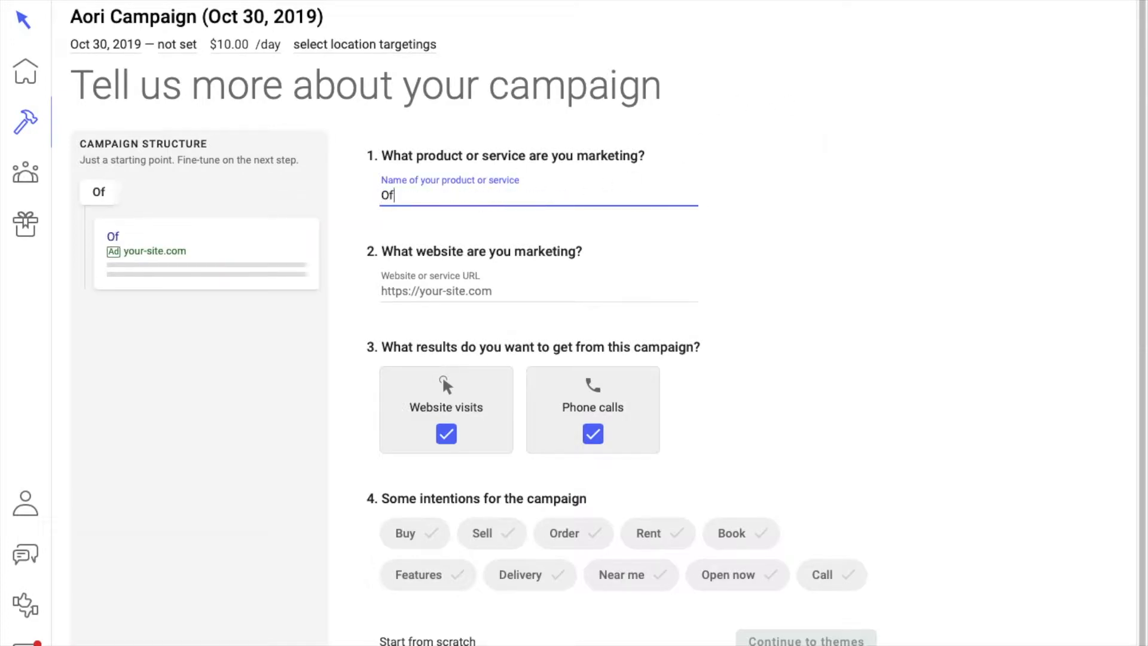
type("fice Space")
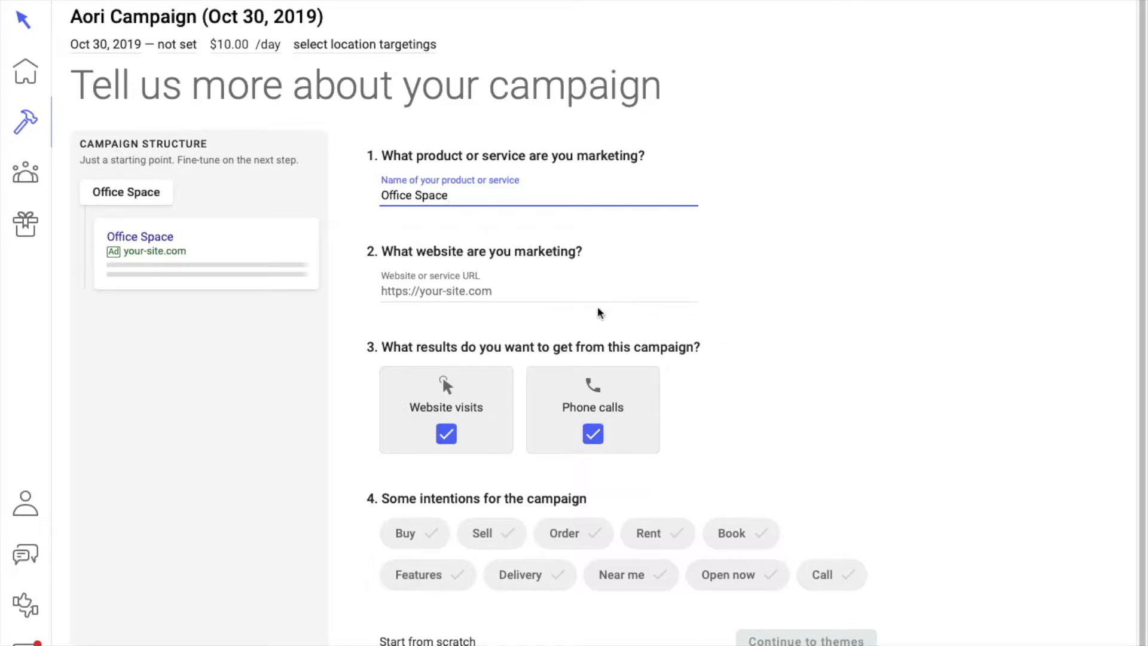
left_click(563, 296)
type("www.offi")
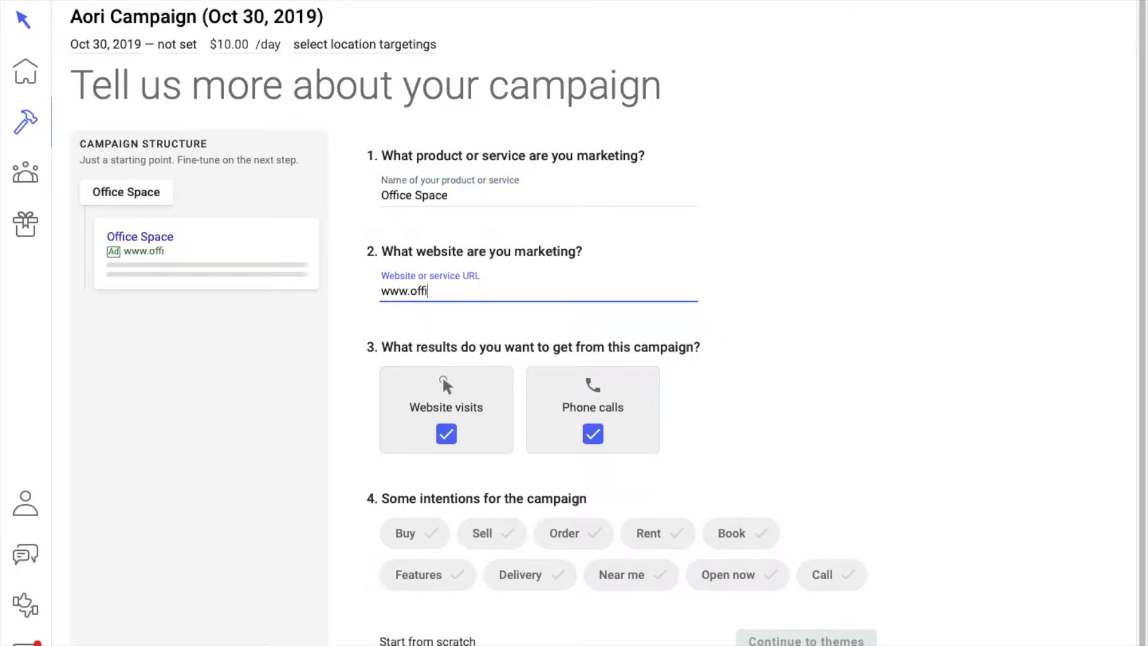
type("ce-space.com")
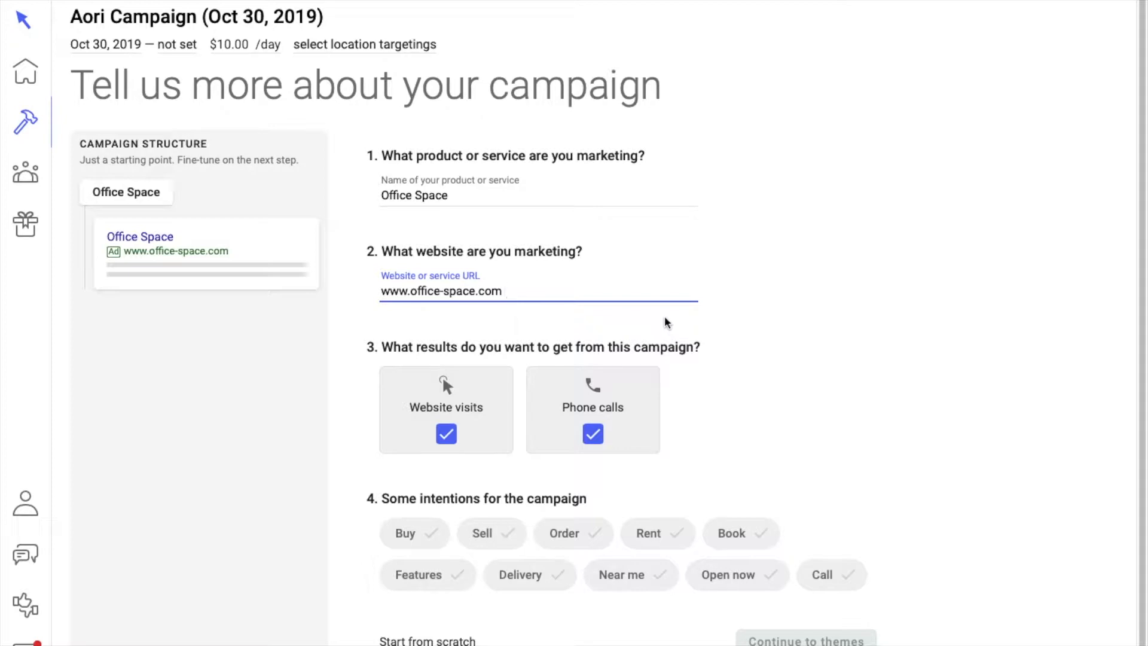
Step: Deselect phone calls as a campaign result, choose the Buy and Rent intentions, and continue to the themes
left_click(572, 421)
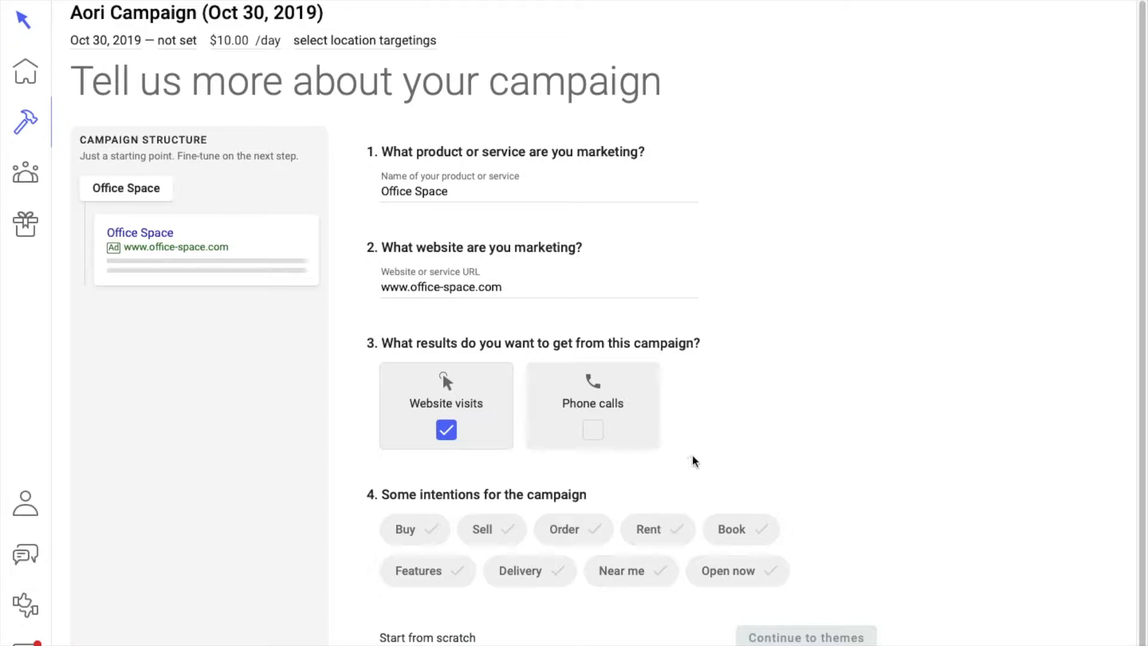
left_click(408, 529)
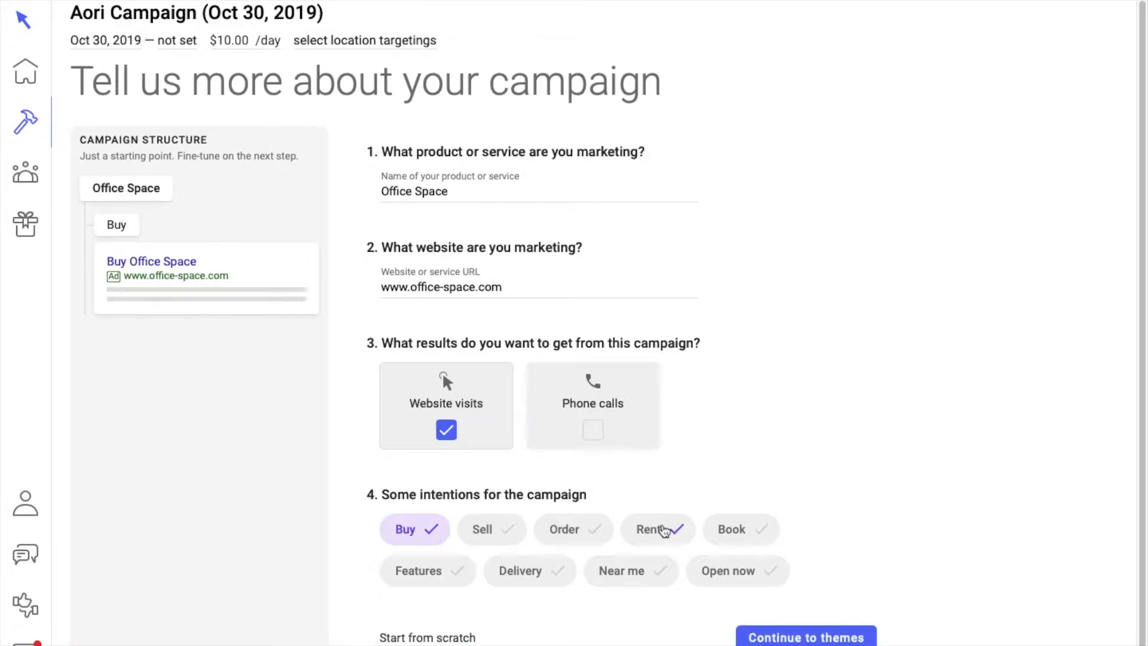
left_click(657, 529)
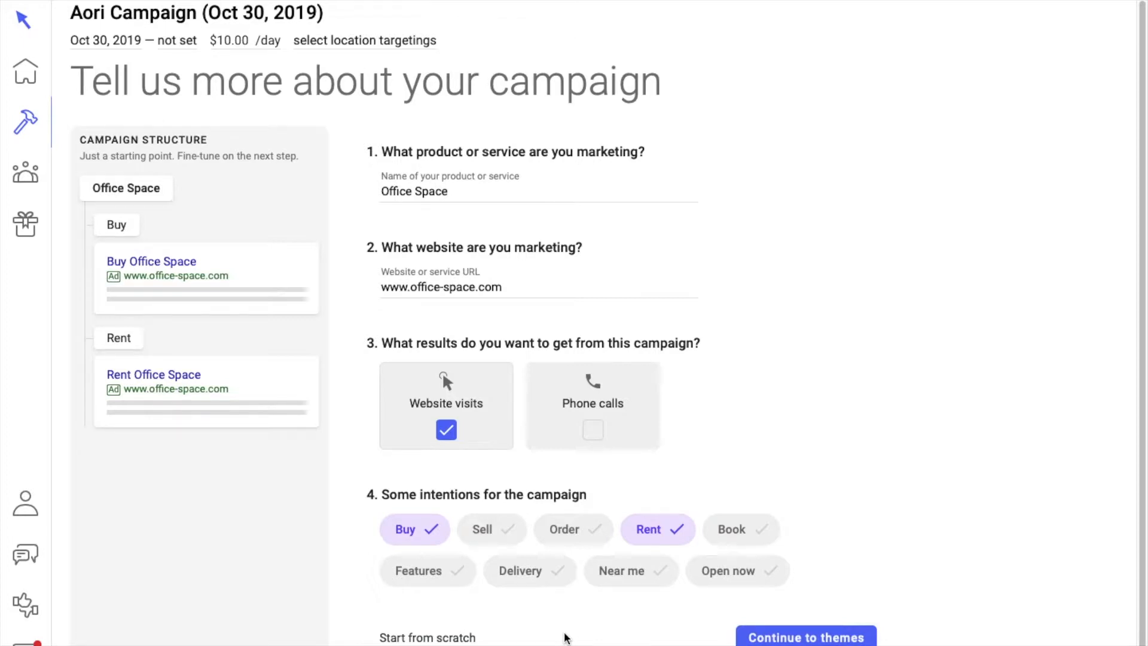
left_click(798, 639)
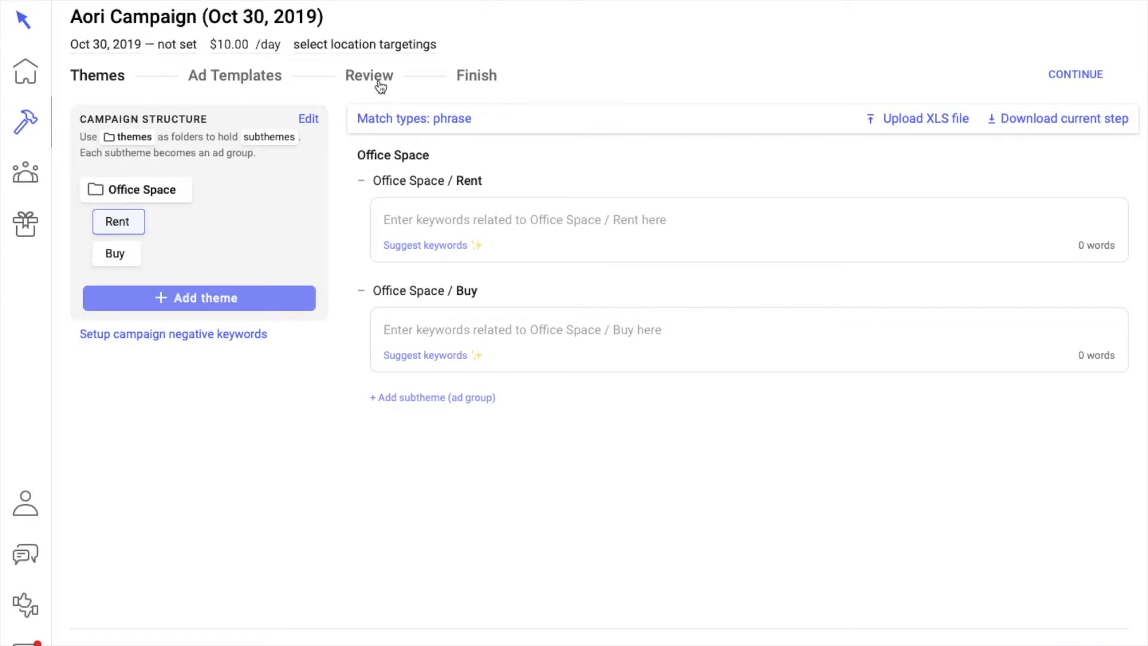
Step: Look up "United States" in the location targeting and include it in the campaign
mouse_move(172, 16)
left_click(364, 46)
type("United States")
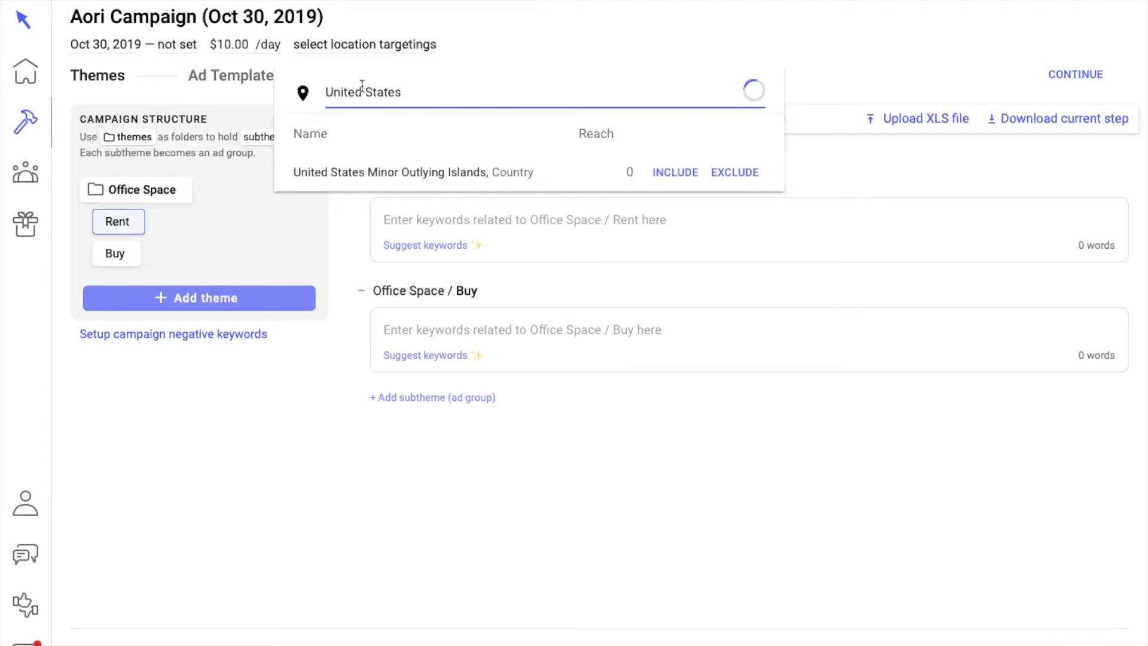
left_click(670, 173)
left_click(816, 55)
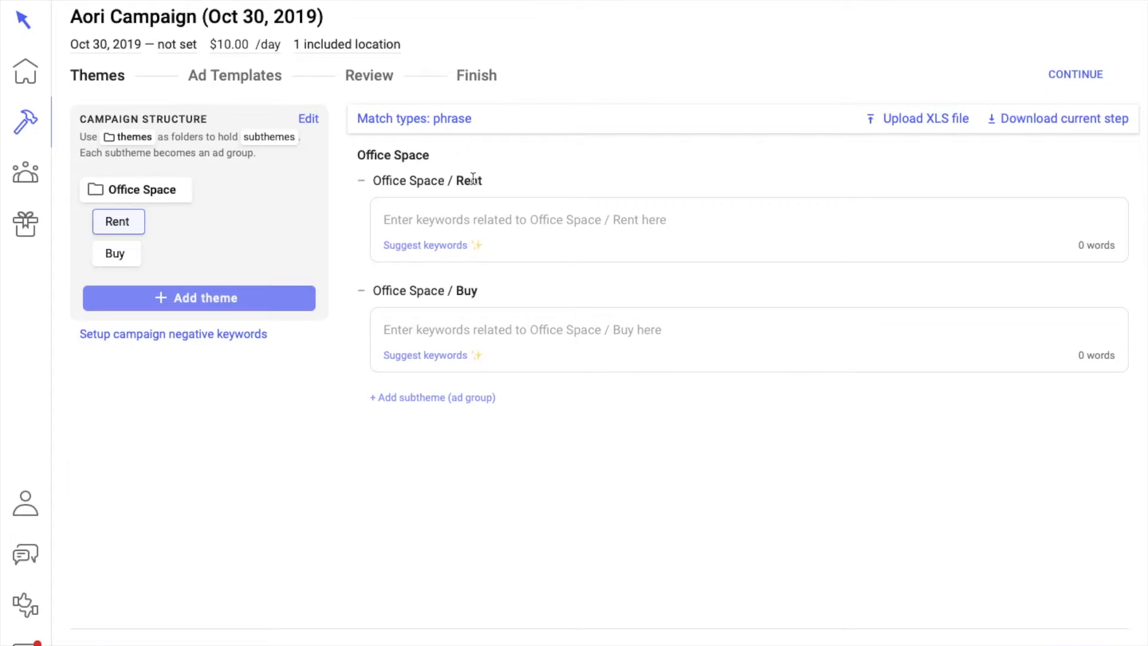
Step: Add Rent suggestions office space for rent, space for rent, office for rent, workspace for rent, rent office space by the hour, rent an office for a day
left_click(431, 246)
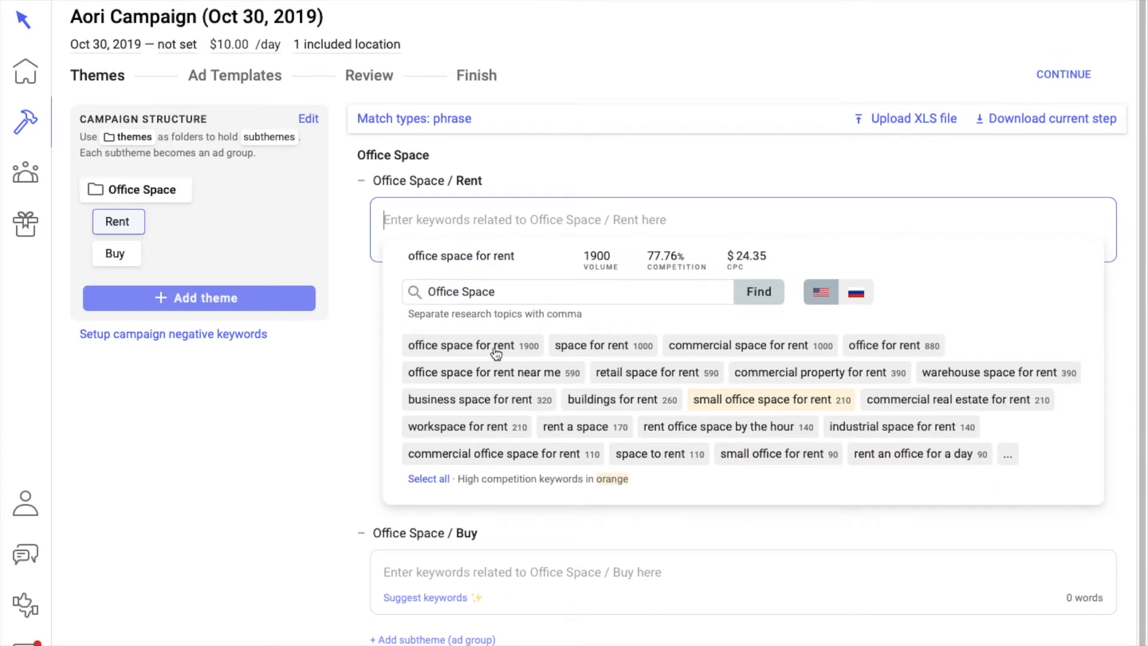
left_click(495, 351)
left_click(621, 350)
left_click(890, 345)
left_click(467, 427)
left_click(726, 426)
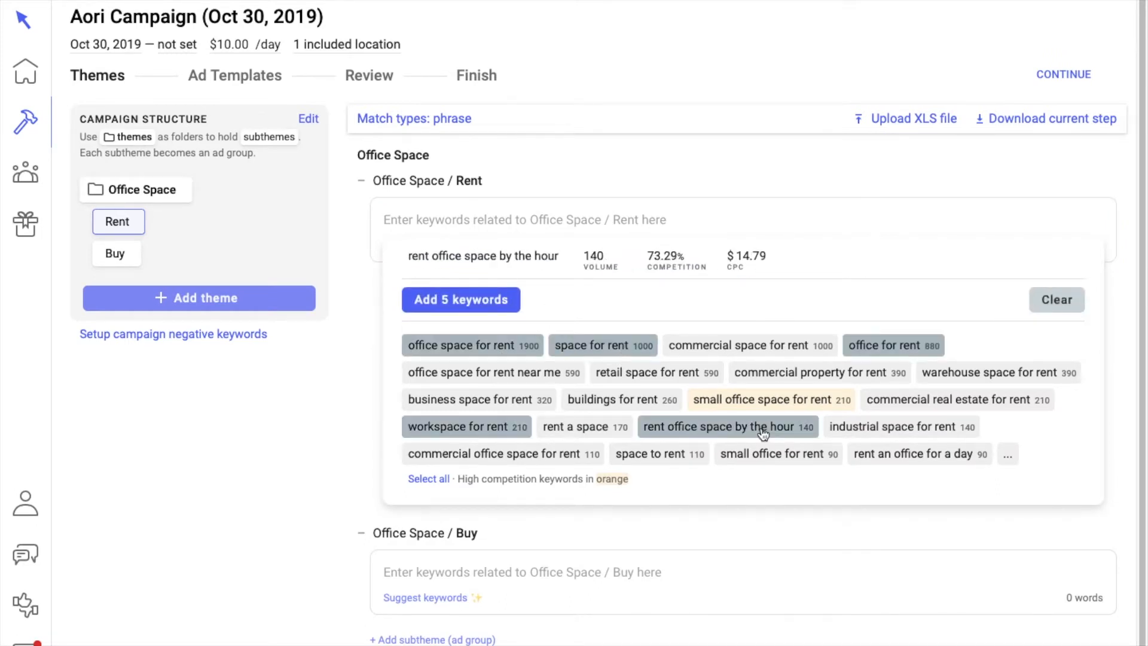
left_click(909, 454)
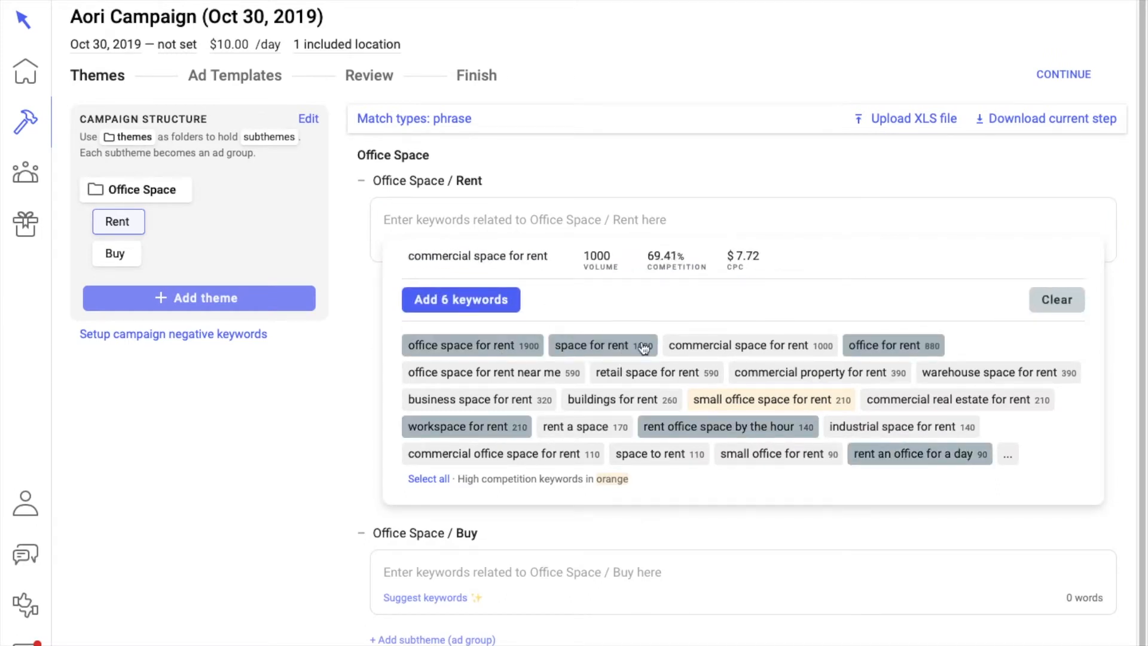
left_click(469, 301)
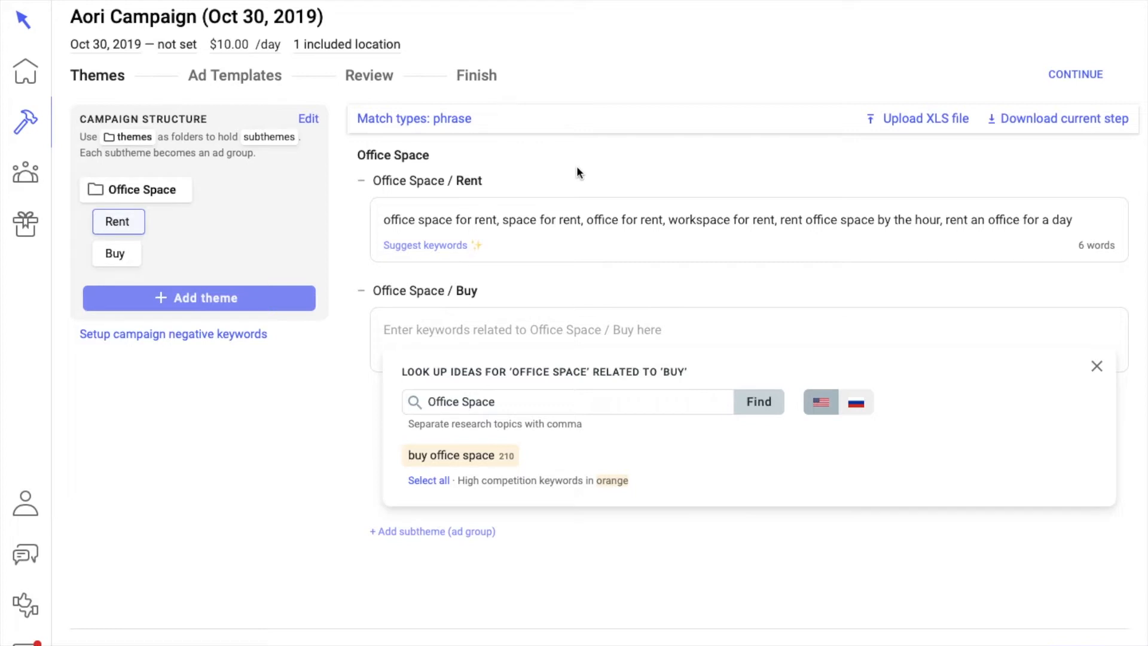
Step: Fill the Office Space / Buy subtheme with the suggested keyword "buy office space" and the custom keyword "purchase office space"
mouse_move(475, 465)
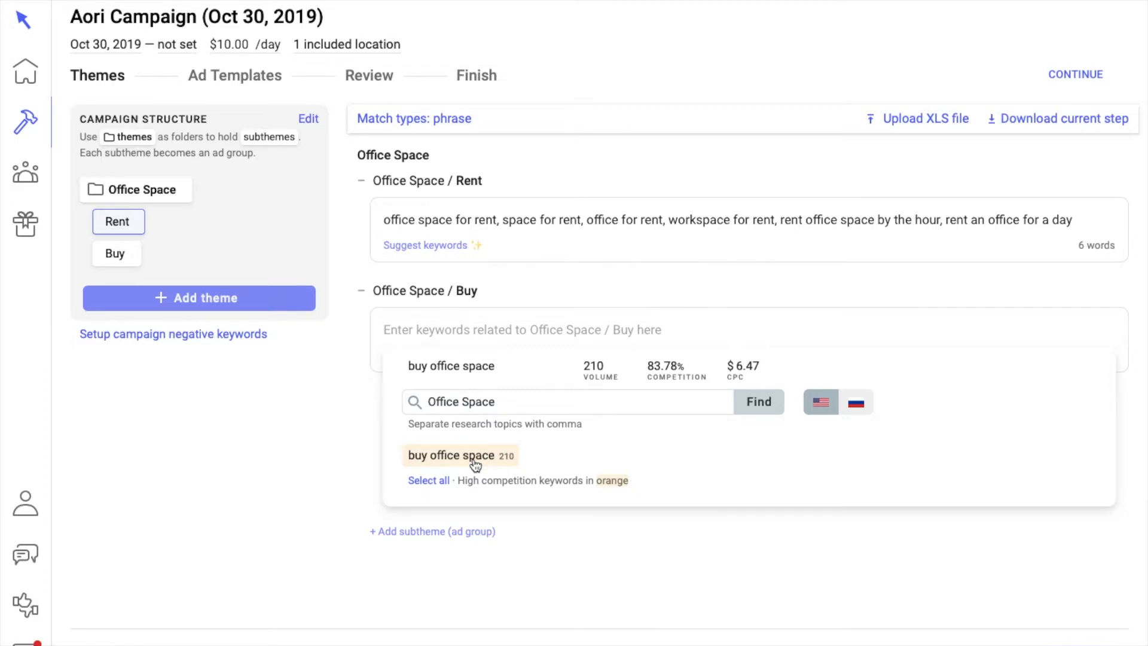
left_click(475, 464)
left_click(470, 412)
left_click(498, 331)
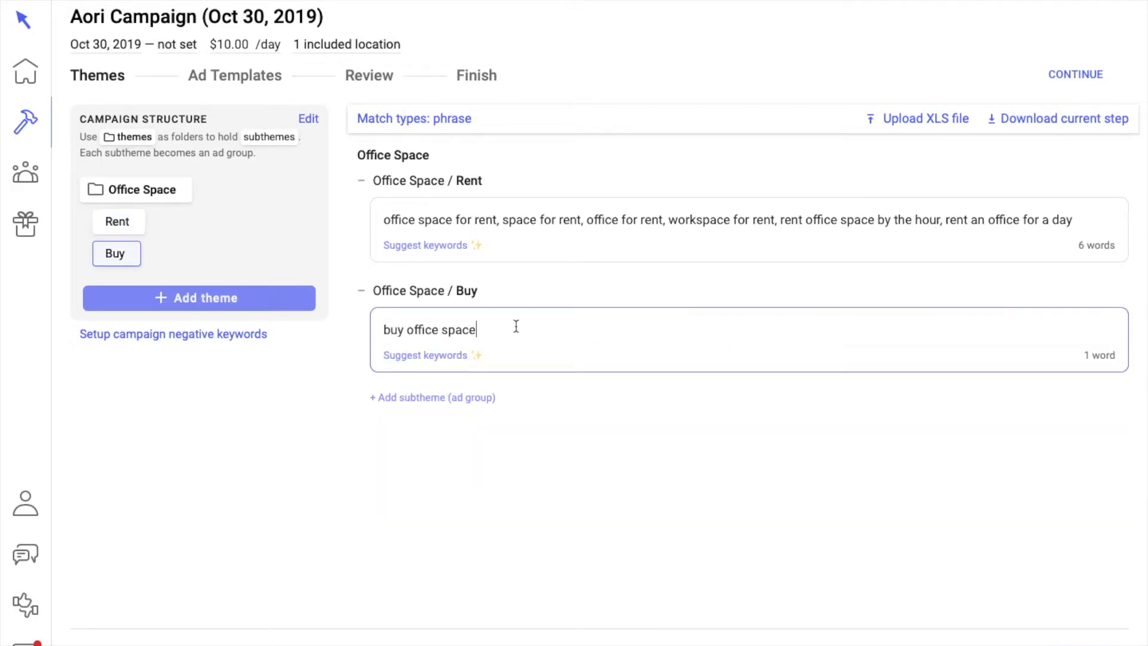
type(", purchase office spac")
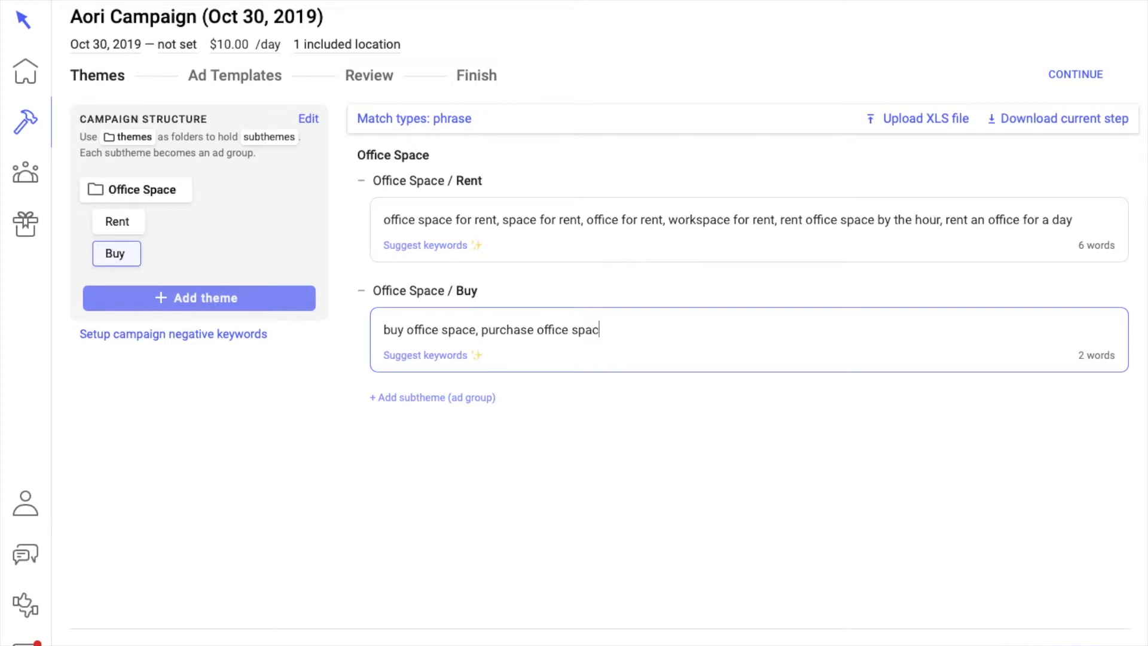
type("e")
Step: Add a subtheme named Affordable to the Office Space theme
left_click(460, 398)
type("Affordable")
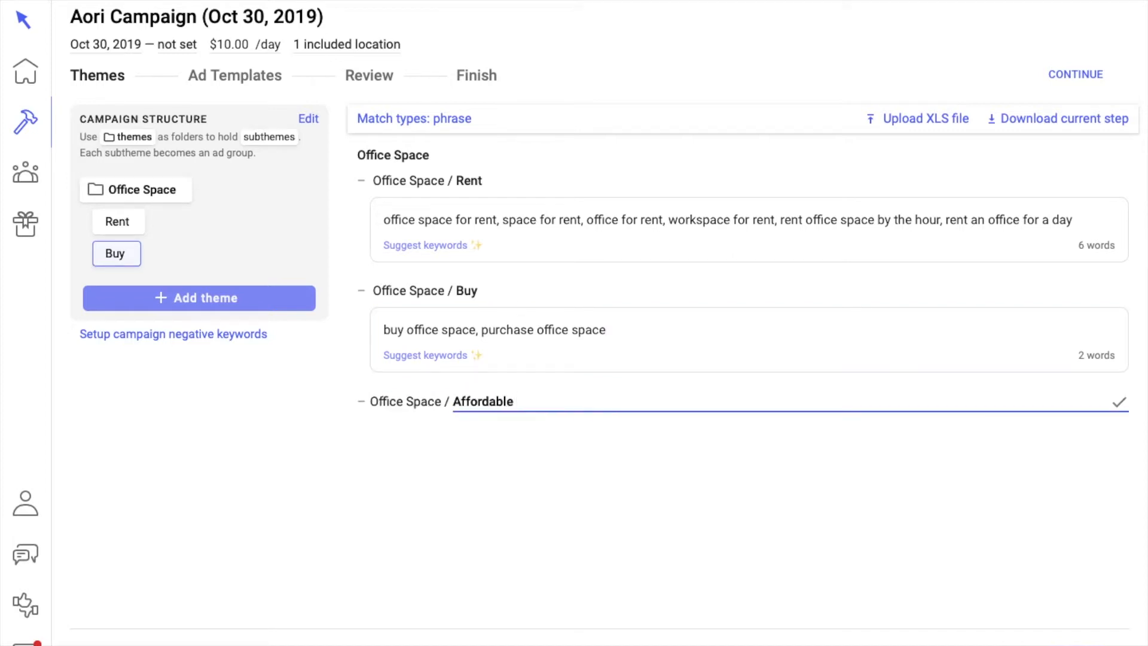
left_click(1118, 401)
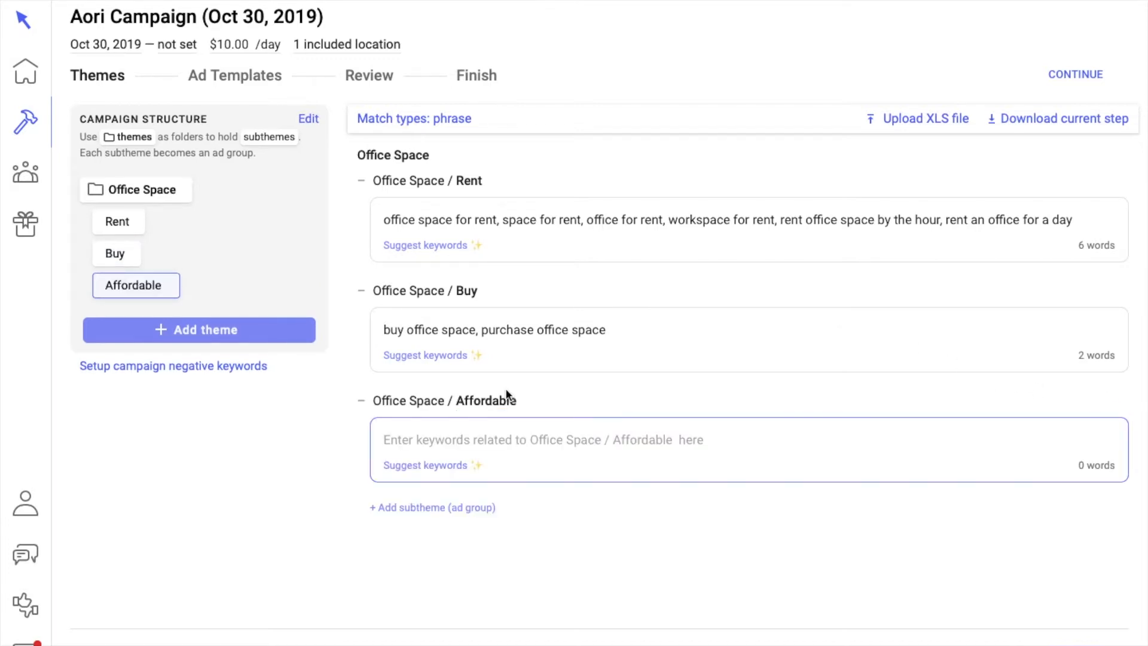
Step: Give the Affordable subtheme the suggested keyword "affordable office space" plus "cheap office space" and "affordable co-working space"
left_click(423, 467)
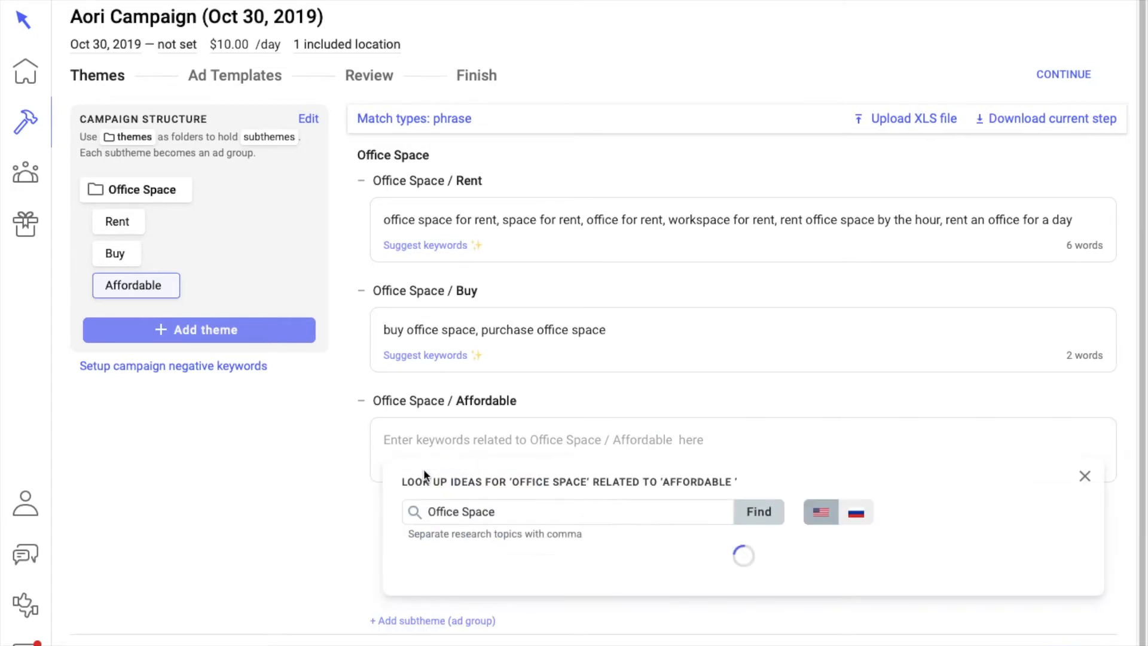
left_click(463, 563)
left_click(461, 523)
type("cheap office space")
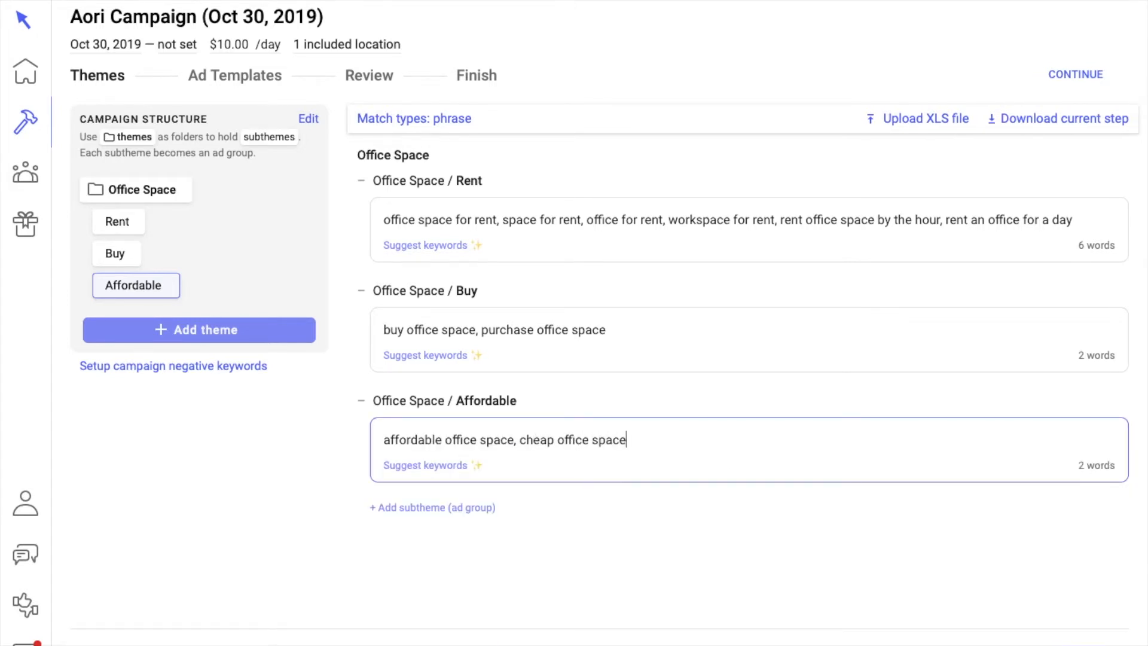
type(", affordable co-working sp")
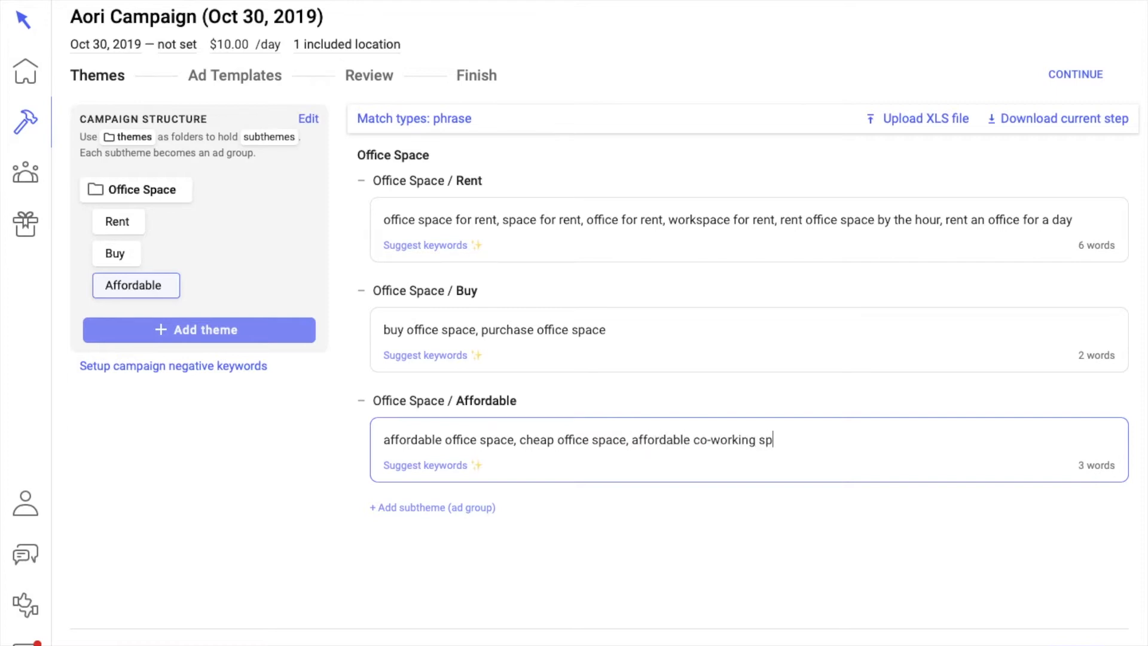
type("ace")
left_click(348, 438)
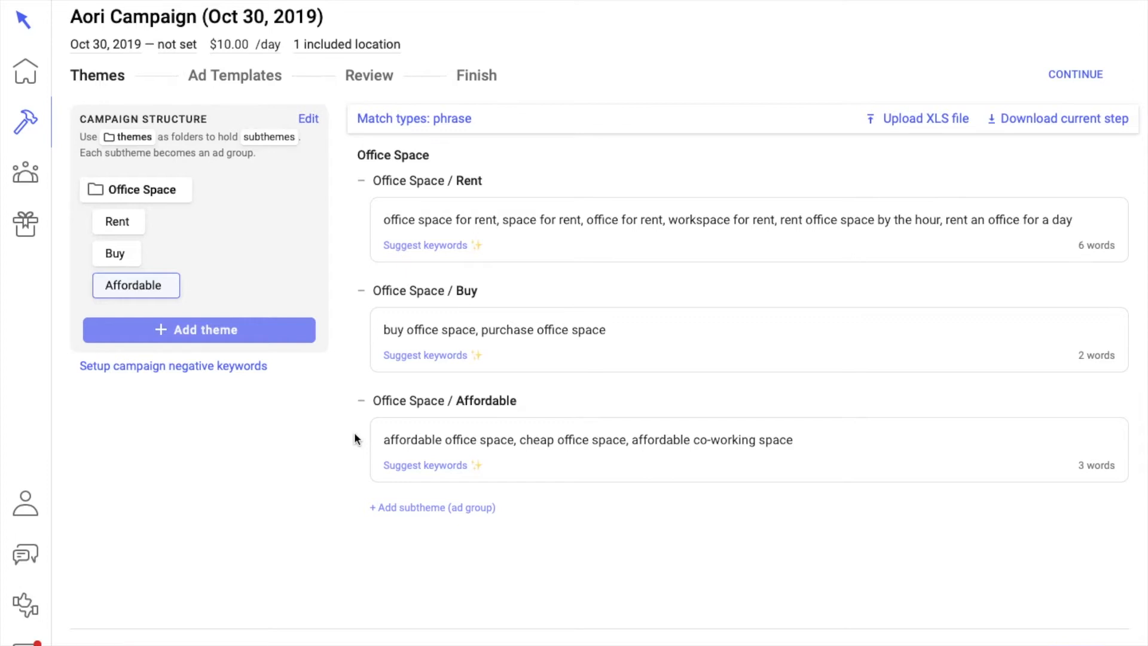
Step: Add an Apartment theme with no preset intentions and create a Rent subtheme in it
left_click(189, 338)
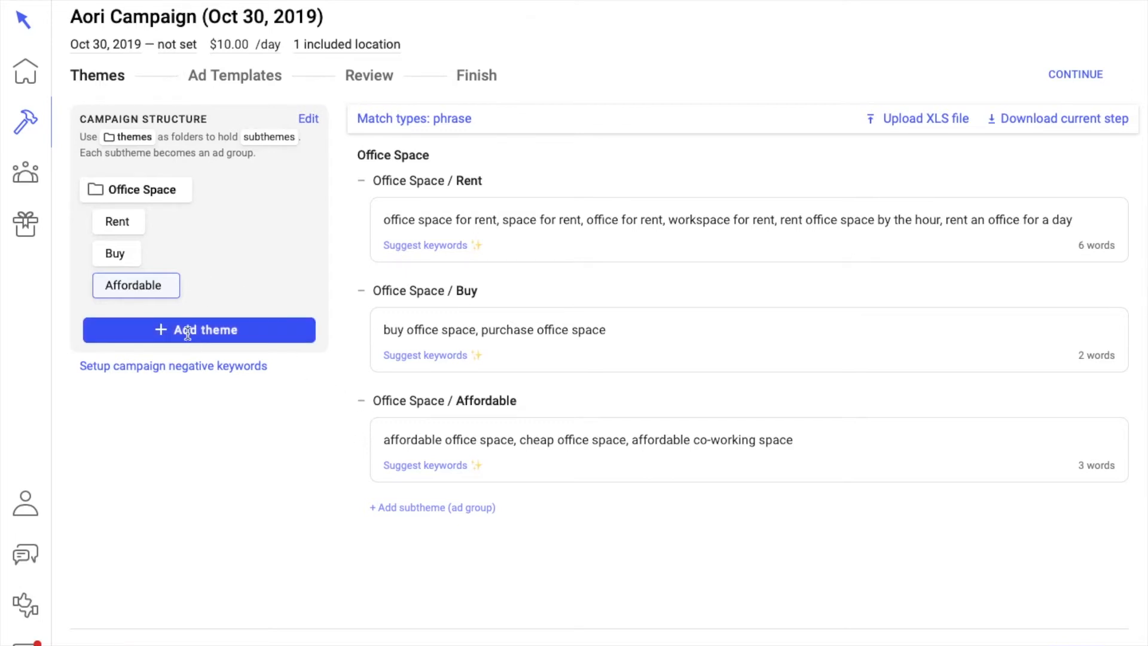
type("Apartment")
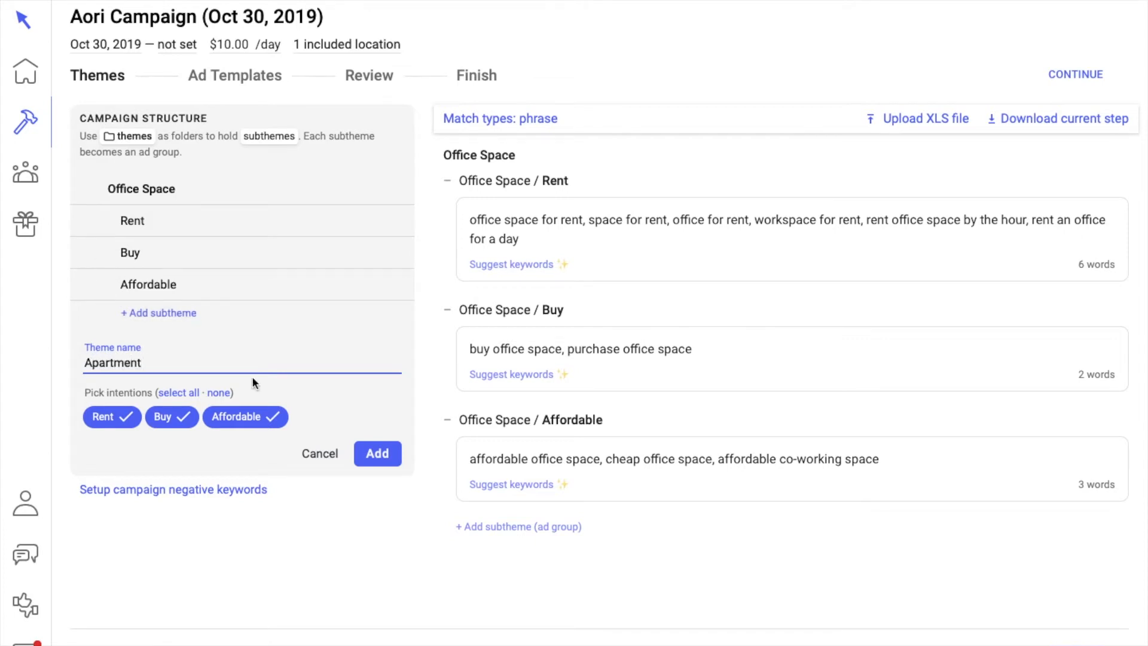
left_click(217, 395)
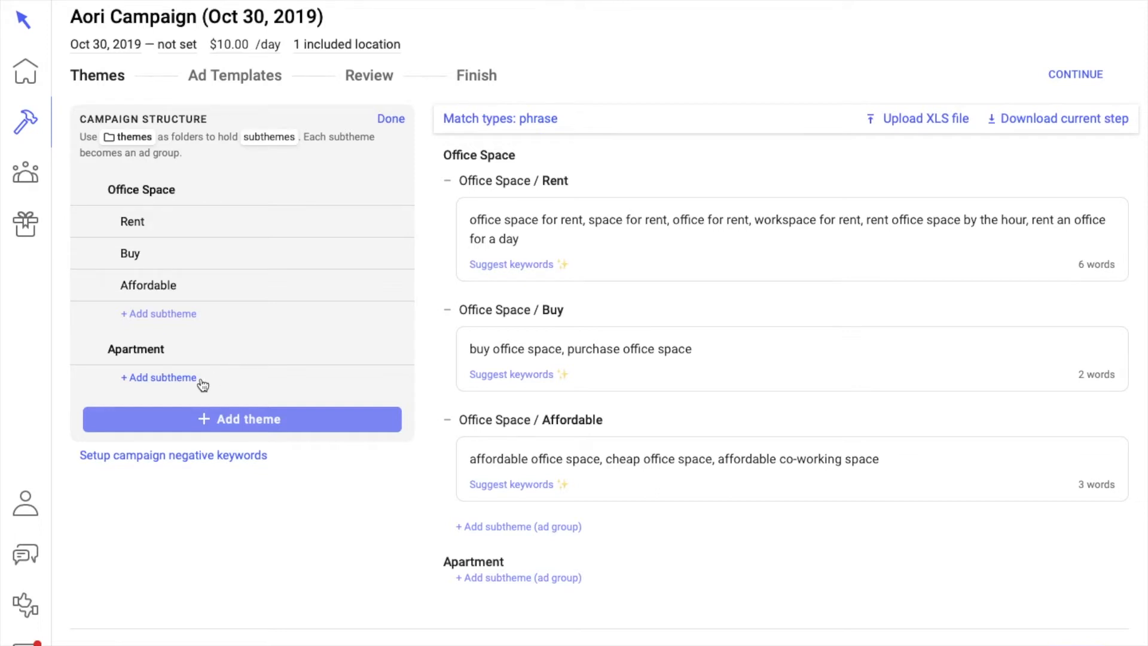
left_click(177, 384)
type("Rent")
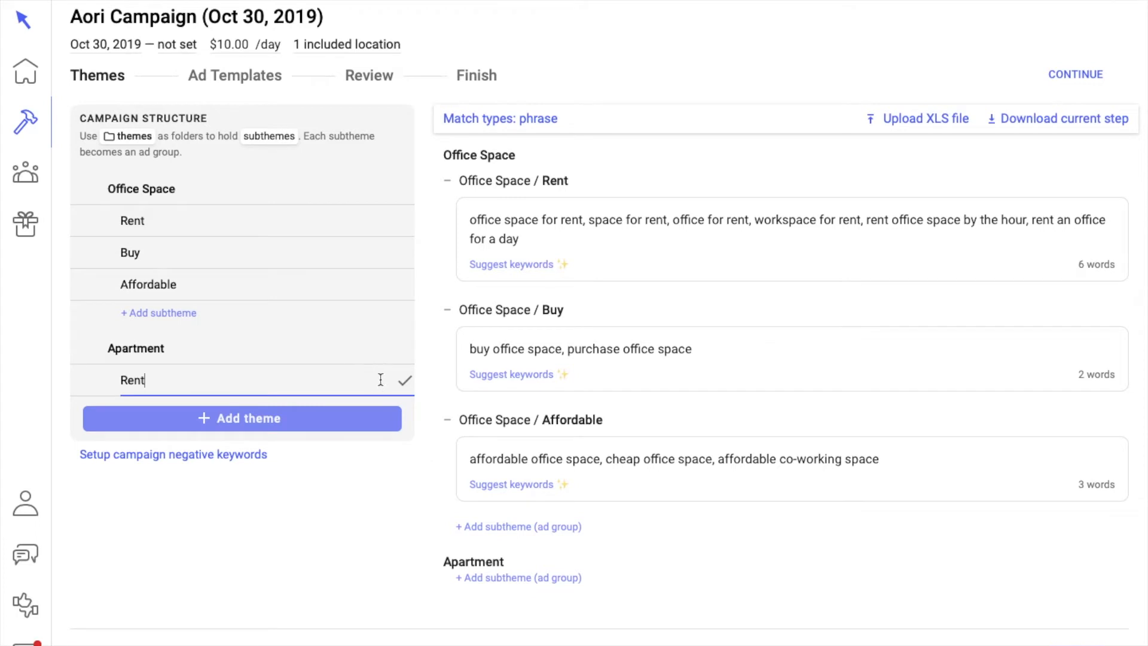
left_click(404, 389)
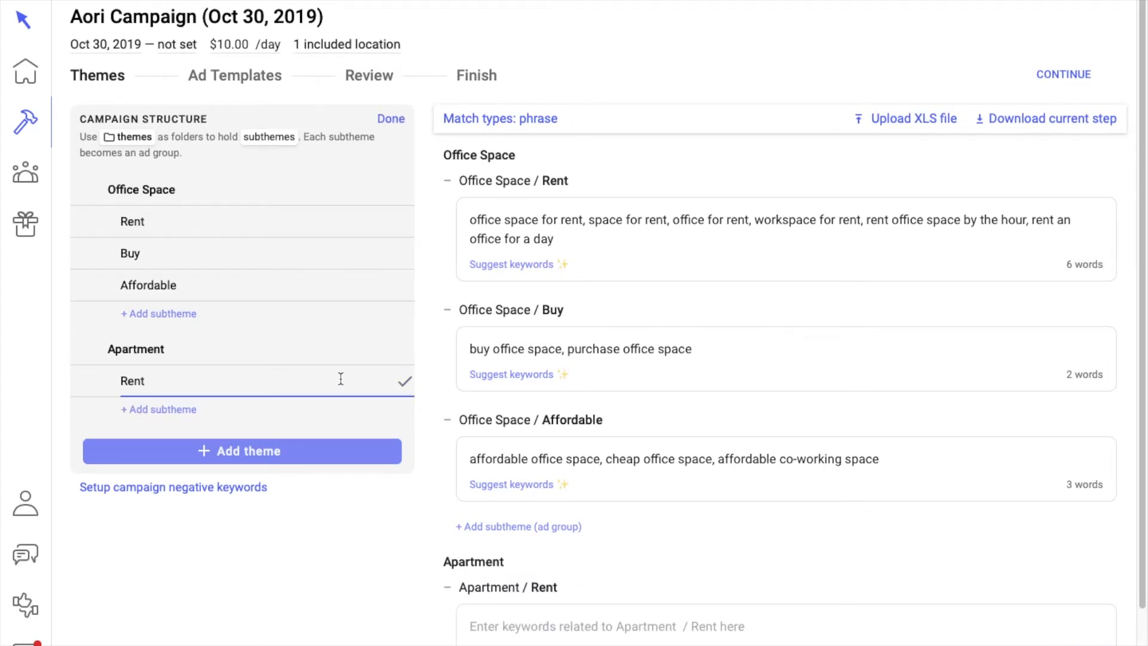
Step: Add the Apartment / Rent suggestions apartments for rent, studio apartments for rent, 2 bedroom apartments for rent and 1 bedroom apartment for rent
scroll(436, 496, "down", 2)
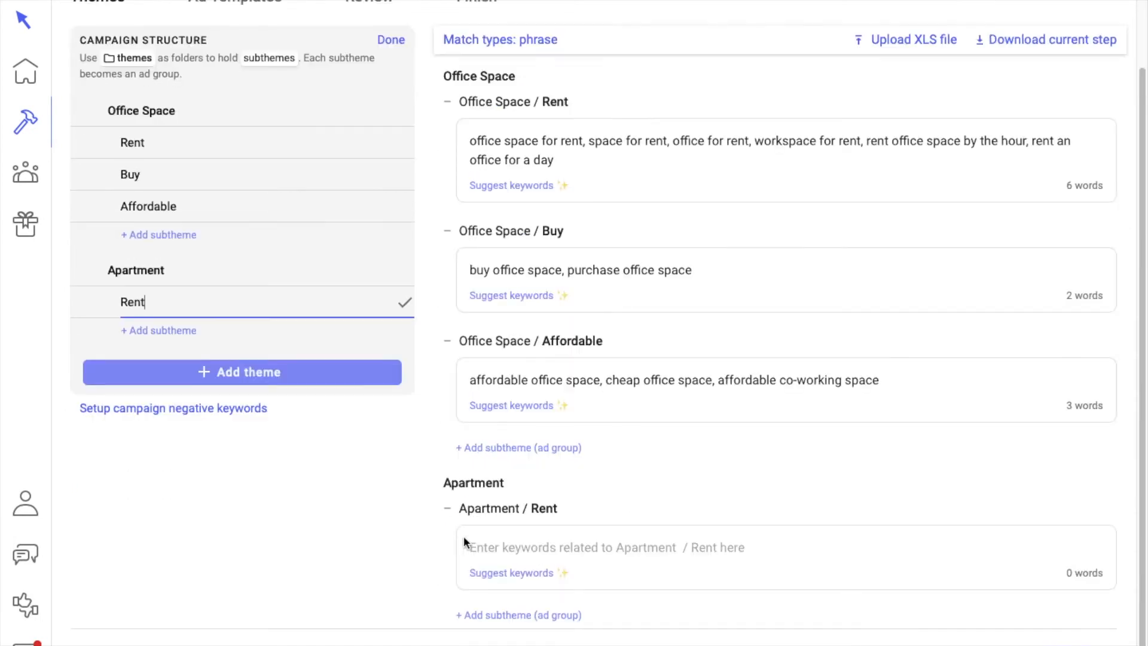
left_click(506, 568)
left_click(538, 404)
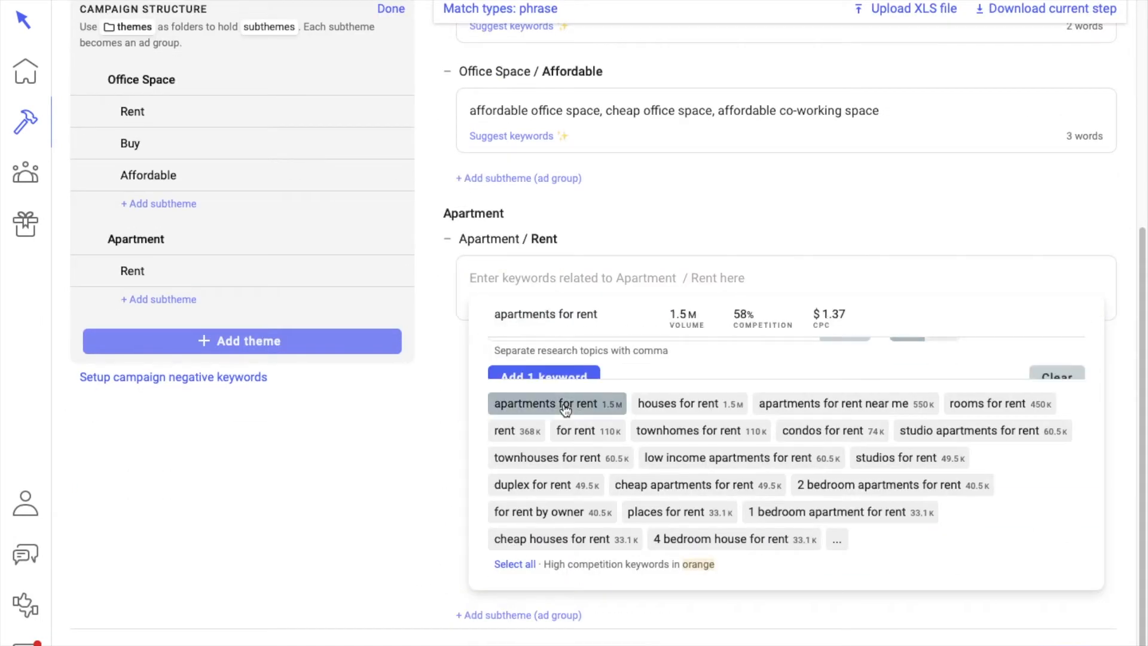
left_click(911, 441)
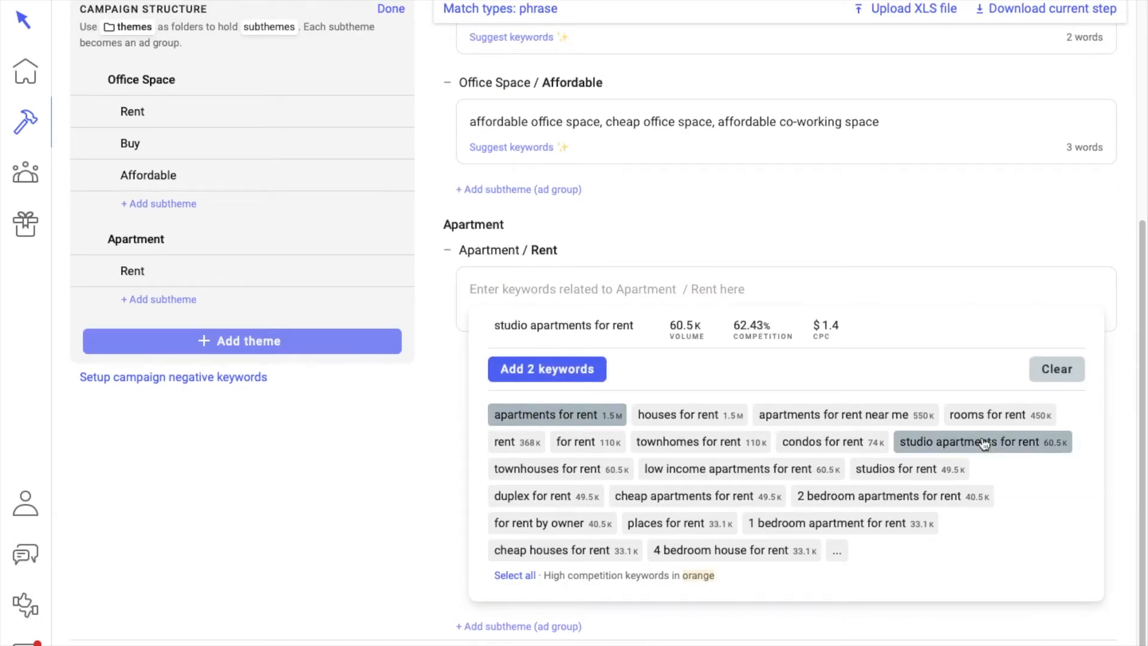
left_click(849, 501)
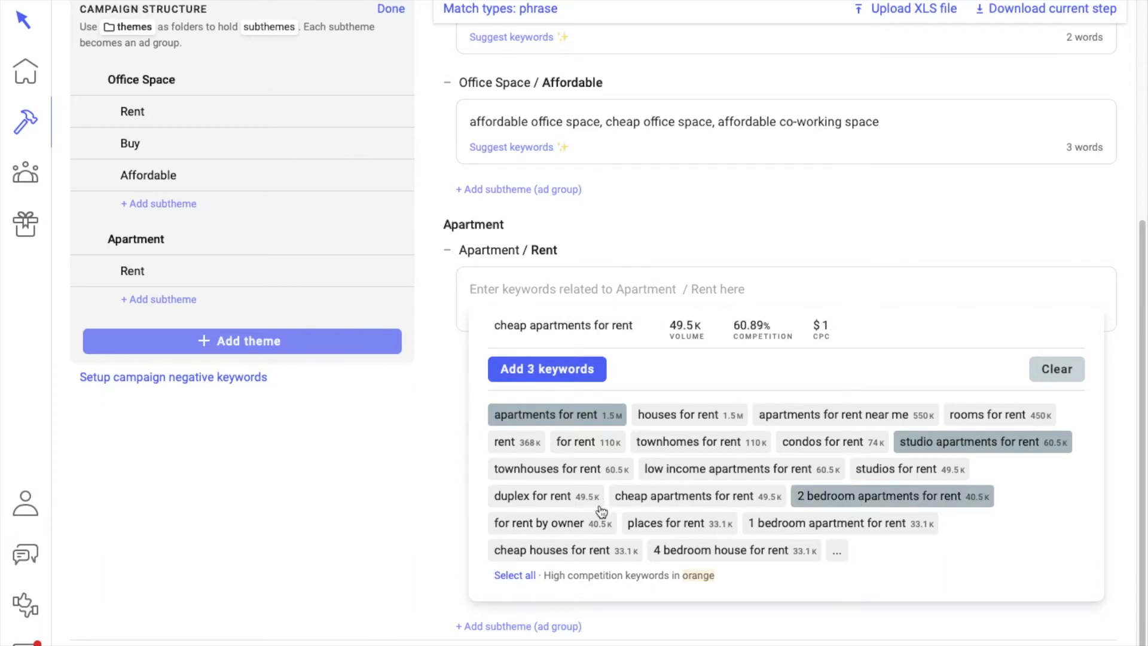
left_click(771, 523)
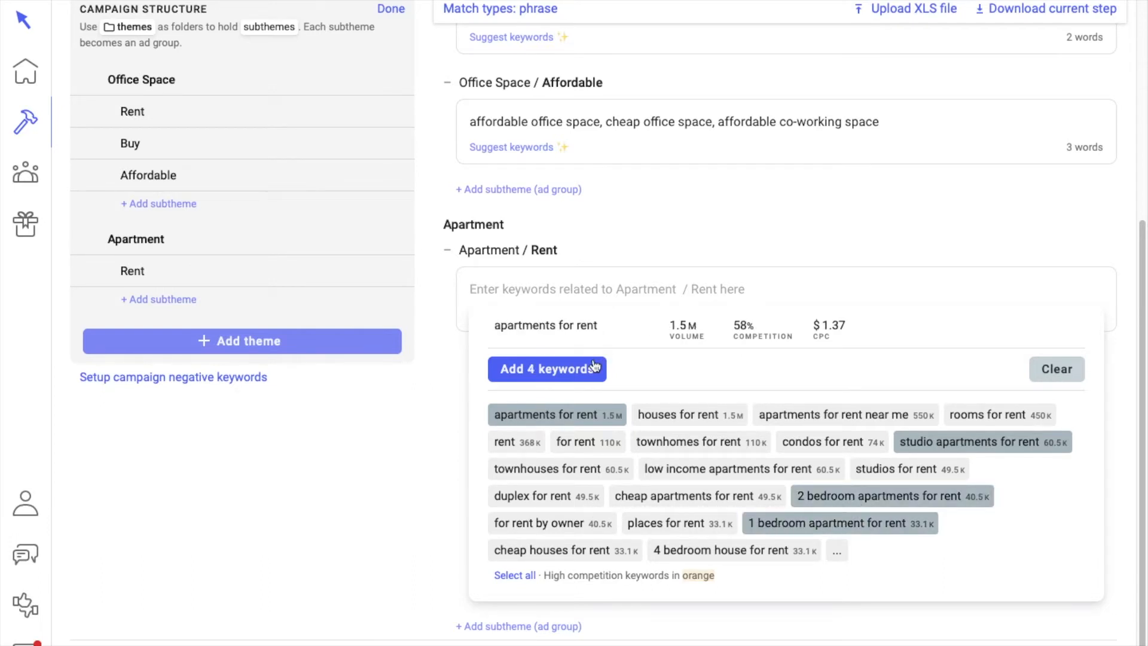
left_click(581, 368)
scroll(436, 461, "up", 5)
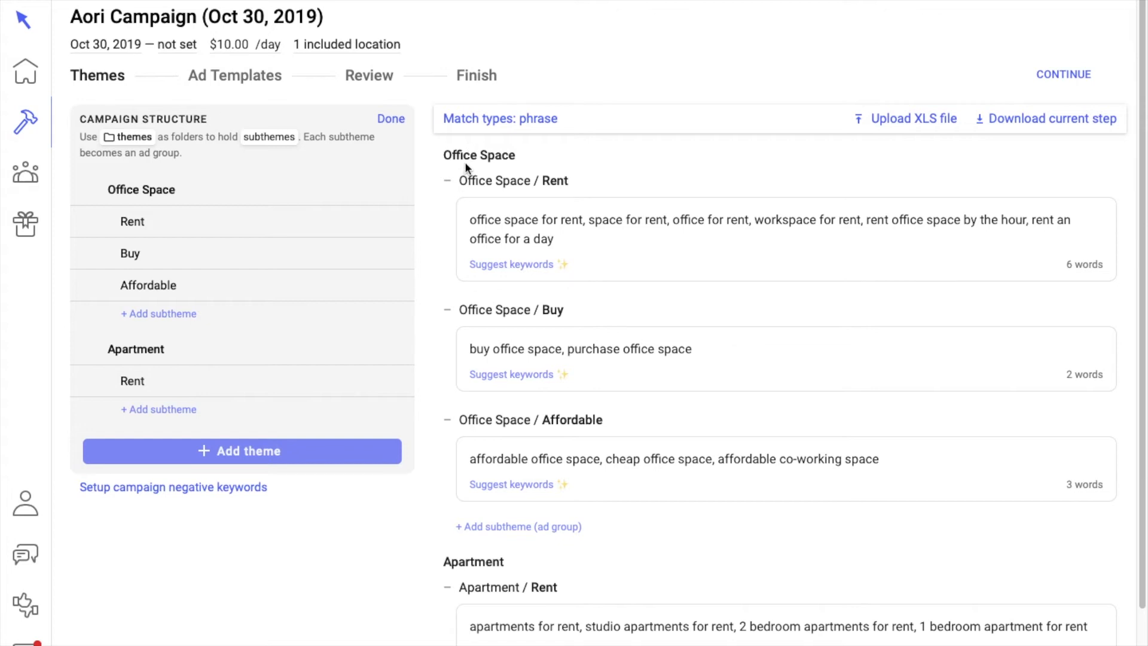
Step: Review the available keyword match types for the campaign
left_click(500, 126)
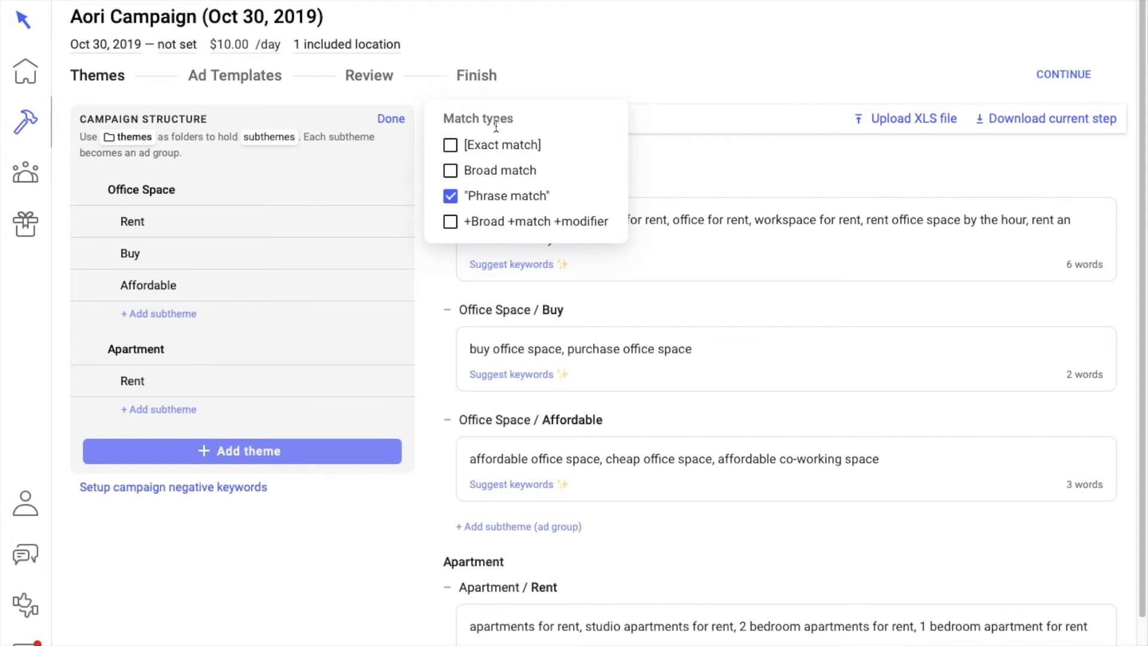
left_click(642, 63)
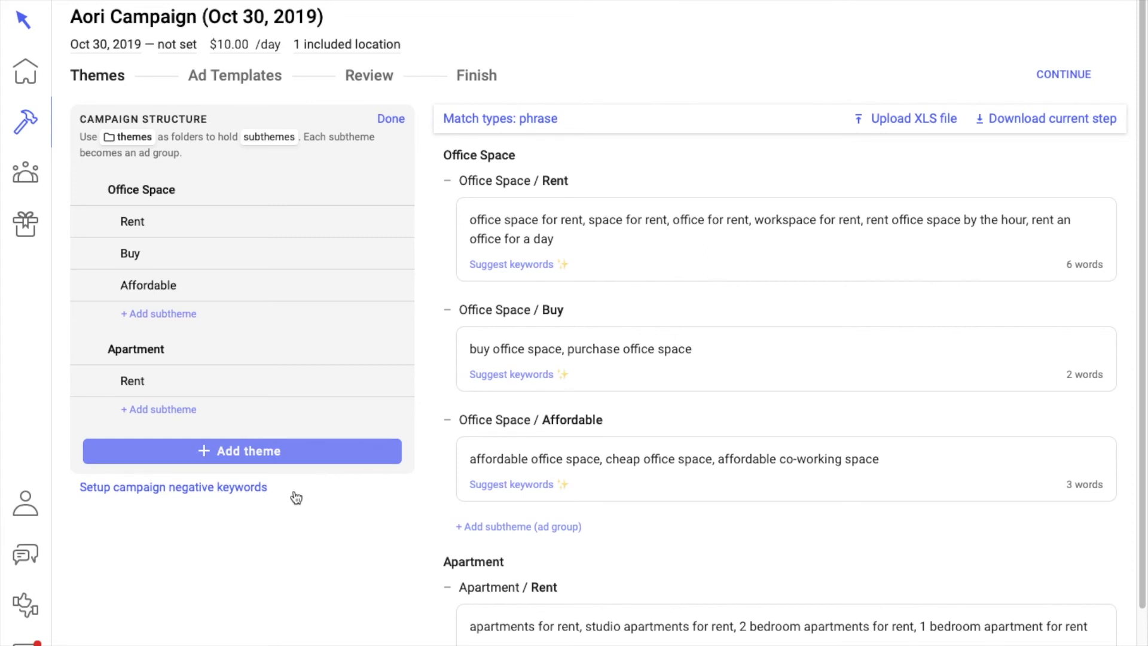
Step: Add "rent retail" and "rent houses" as campaign-level negative keywords and save them
left_click(229, 488)
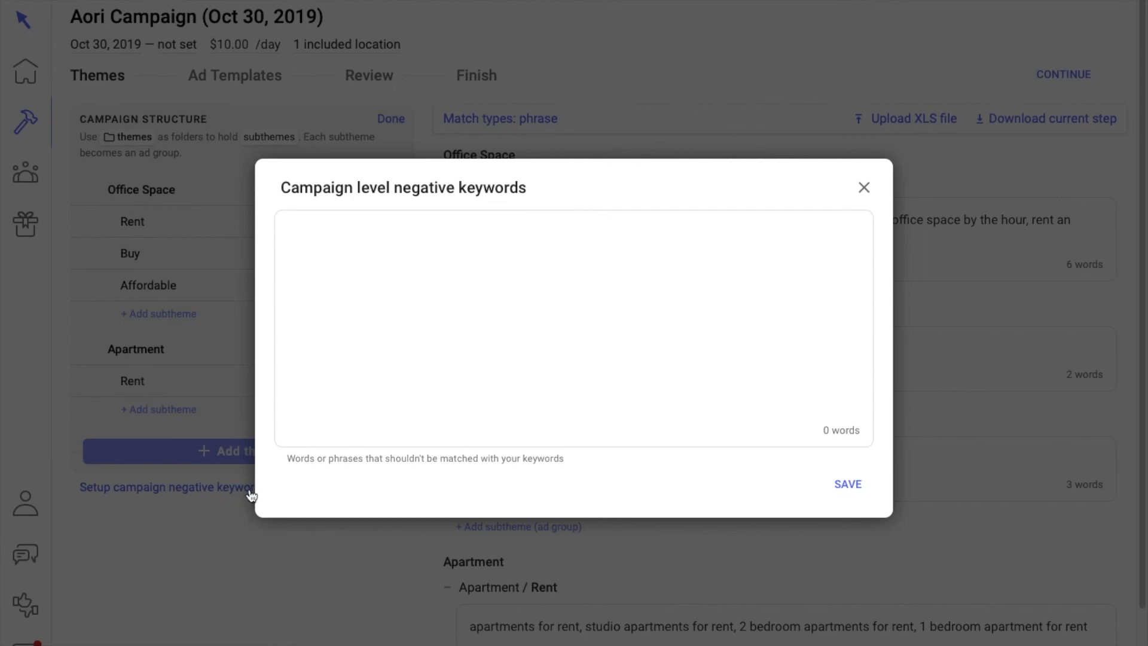
left_click(377, 244)
type("rent retail, ")
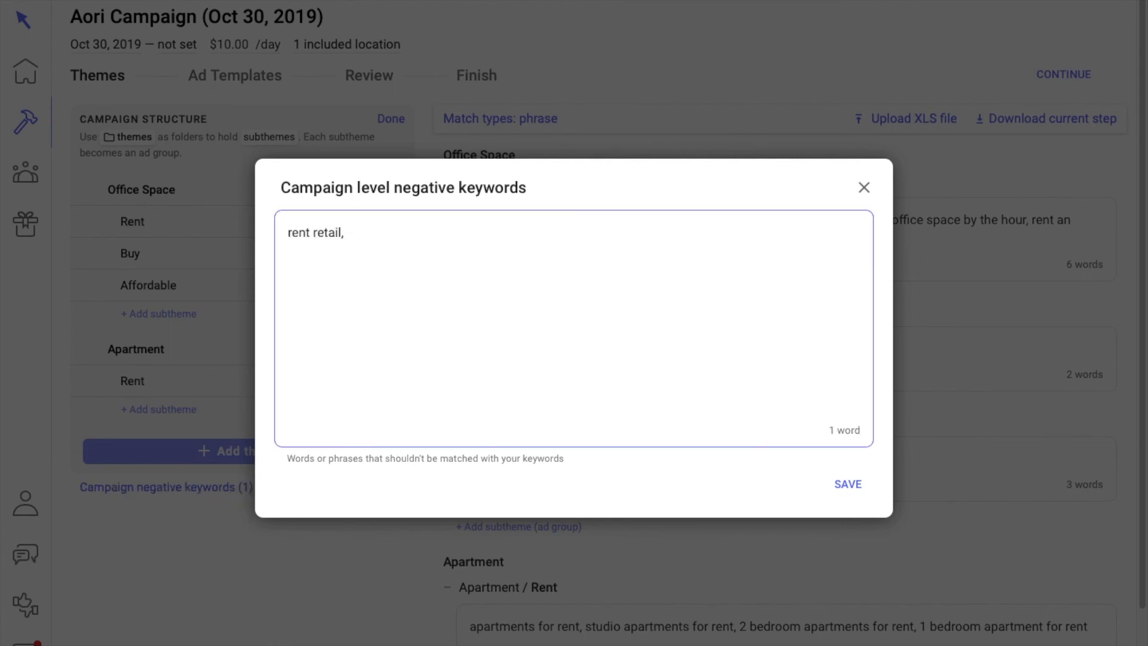
type("rent houses")
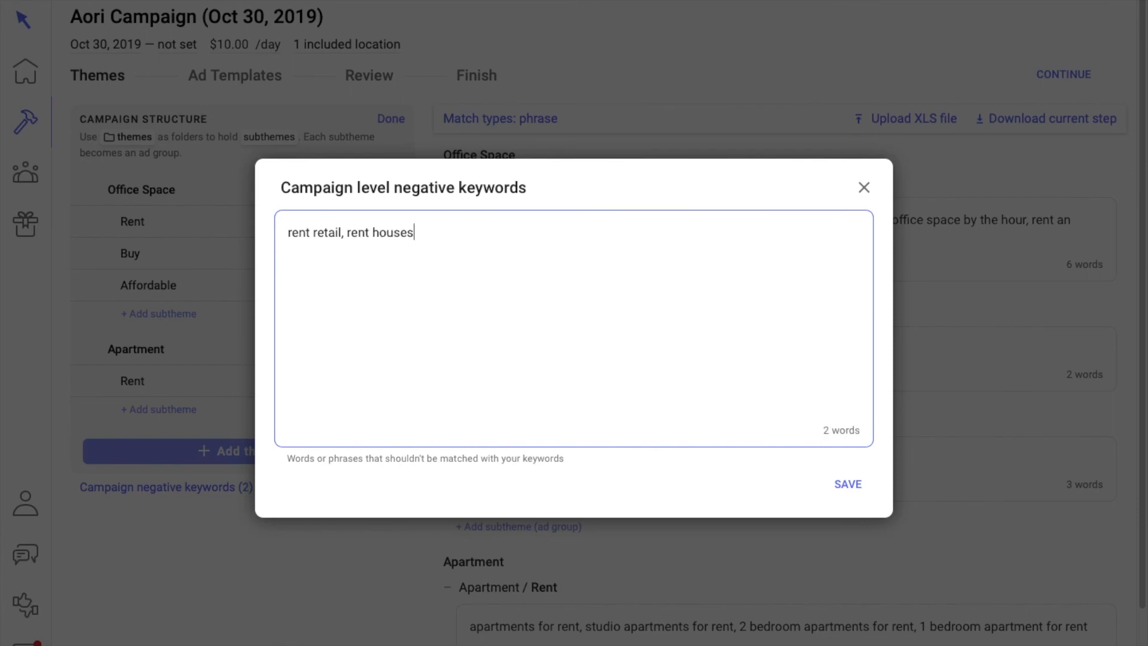
left_click(848, 482)
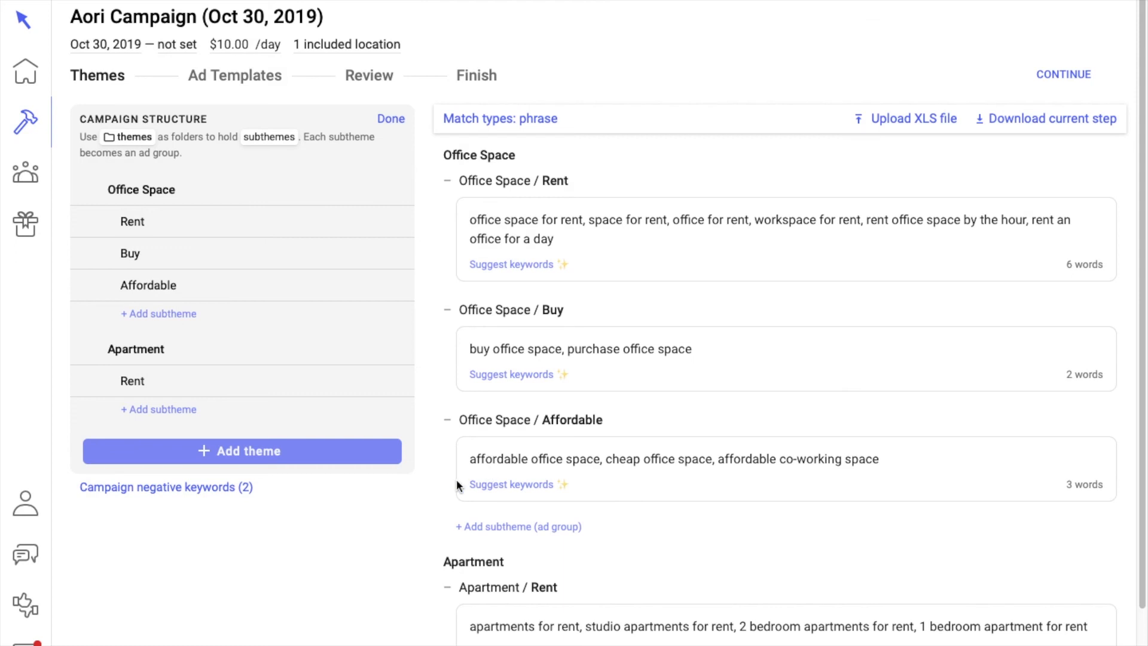